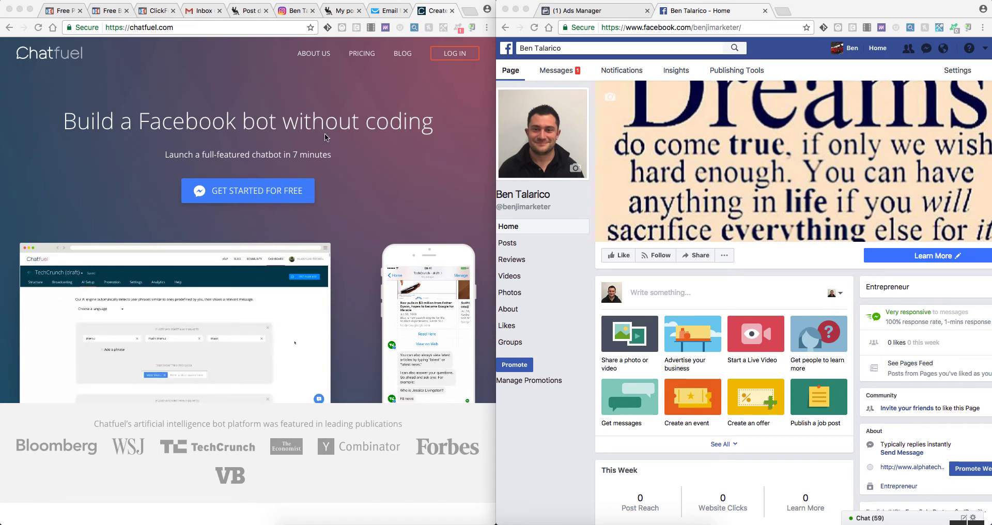
- Log in to Chatfuel and look at its community forum, returning to the dashboard
{"action": "left_click", "coordinate": [457, 52]}
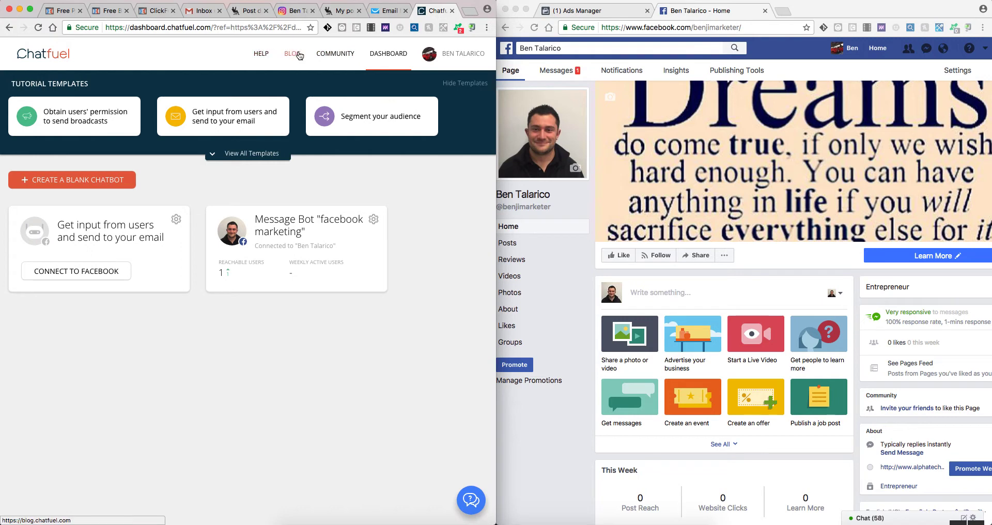
{"action": "left_click", "coordinate": [341, 60]}
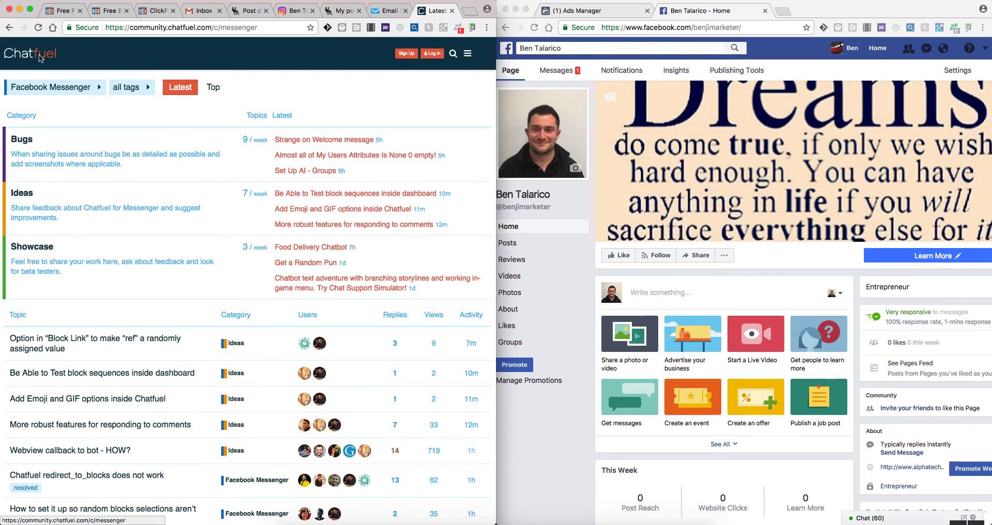
{"action": "left_click", "coordinate": [8, 29]}
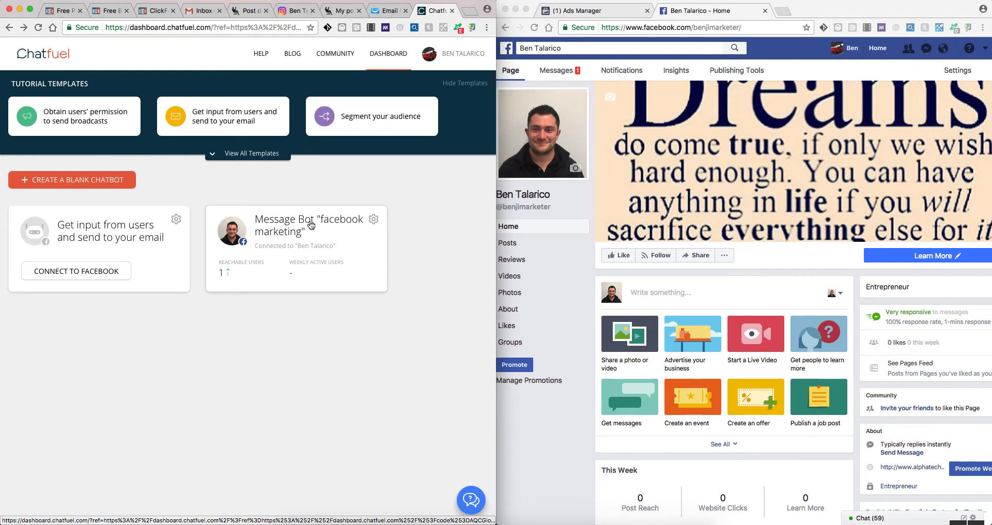
- Open the Message Bot 'facebook marketing' and look at its bot structure, AI rules and broadcast options
{"action": "left_click", "coordinate": [311, 225]}
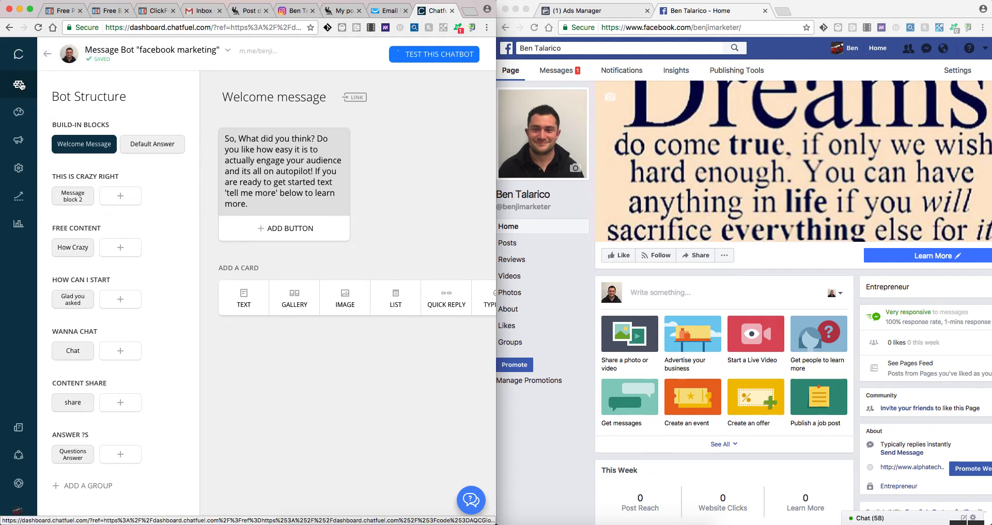
{"action": "left_click", "coordinate": [20, 114]}
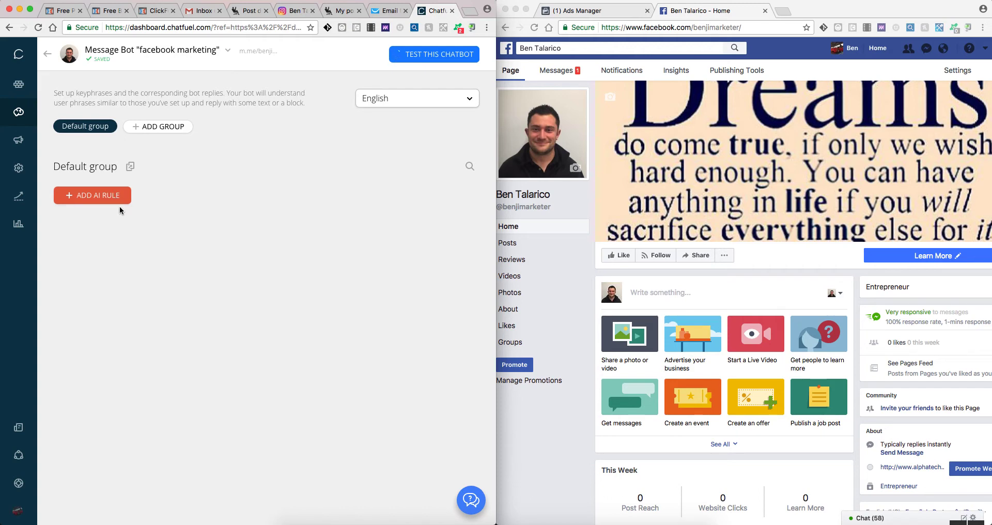
{"action": "left_click", "coordinate": [22, 146]}
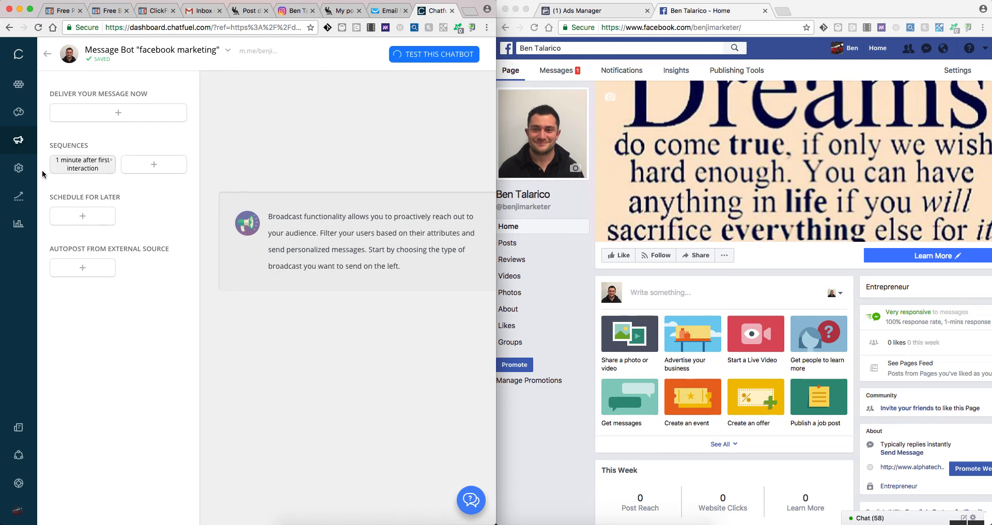
- Examine the bot's settings, covering publishing, the persistent menu, time zone, payments, chat extensions and admins
{"action": "left_click", "coordinate": [20, 169]}
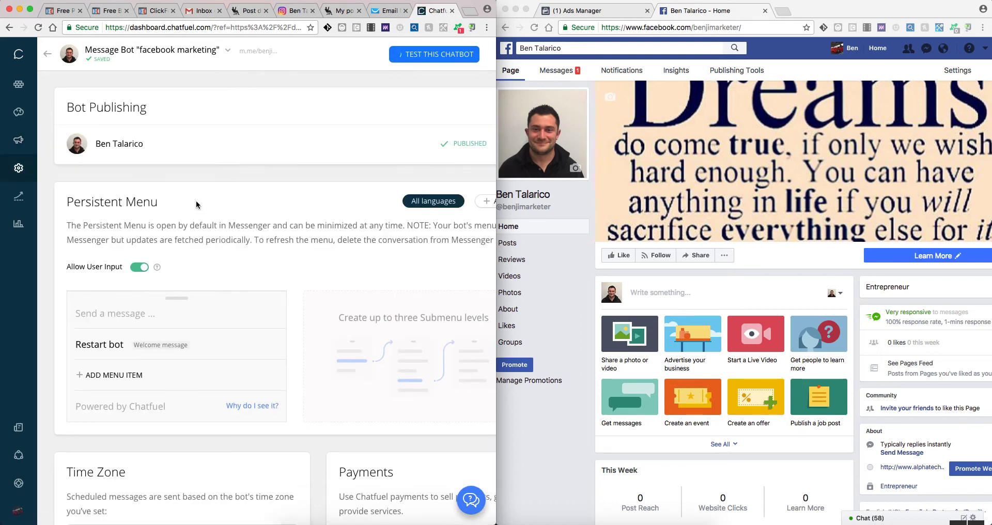
{"action": "scroll", "coordinate": [212, 206], "scroll_direction": "down", "scroll_amount": 3}
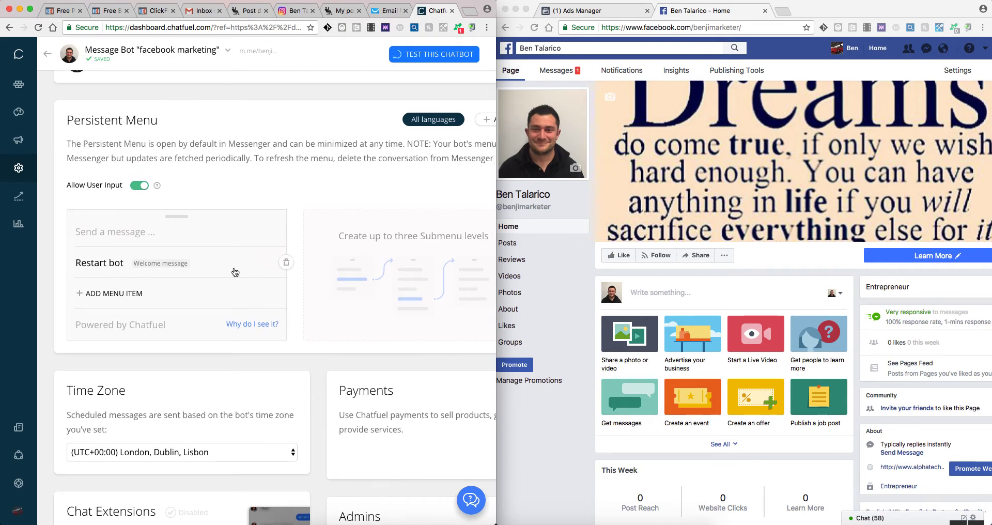
{"action": "scroll", "coordinate": [215, 299], "scroll_direction": "down", "scroll_amount": 1}
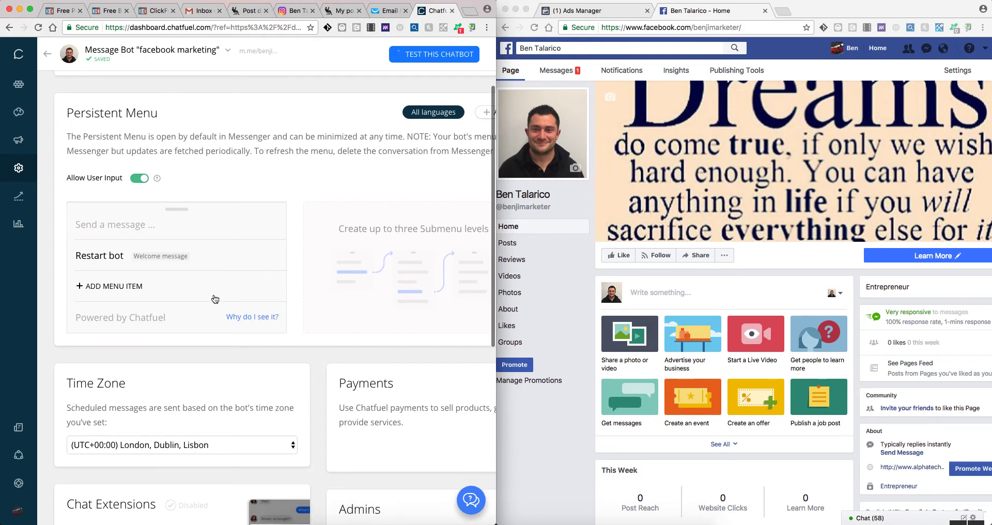
{"action": "scroll", "coordinate": [204, 352], "scroll_direction": "down", "scroll_amount": 5}
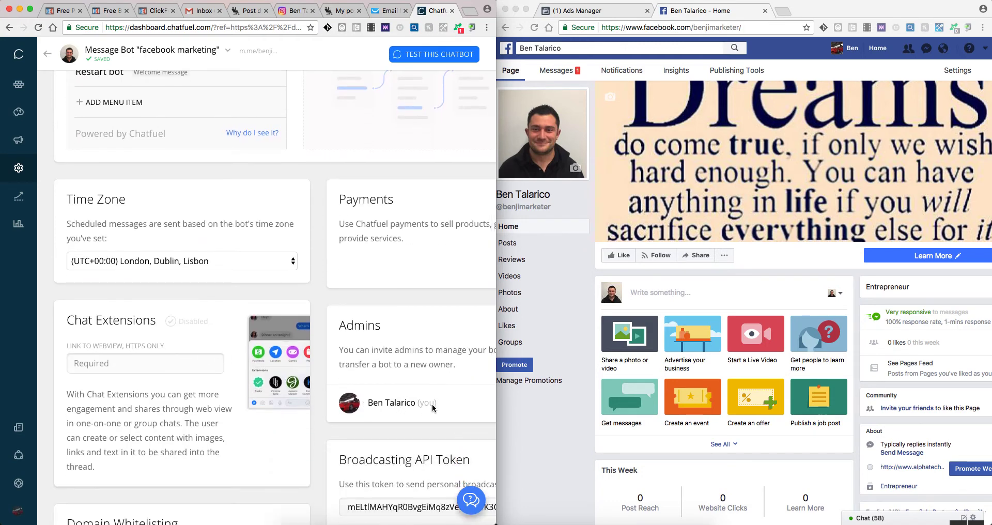
{"action": "scroll", "coordinate": [383, 342], "scroll_direction": "up", "scroll_amount": 1}
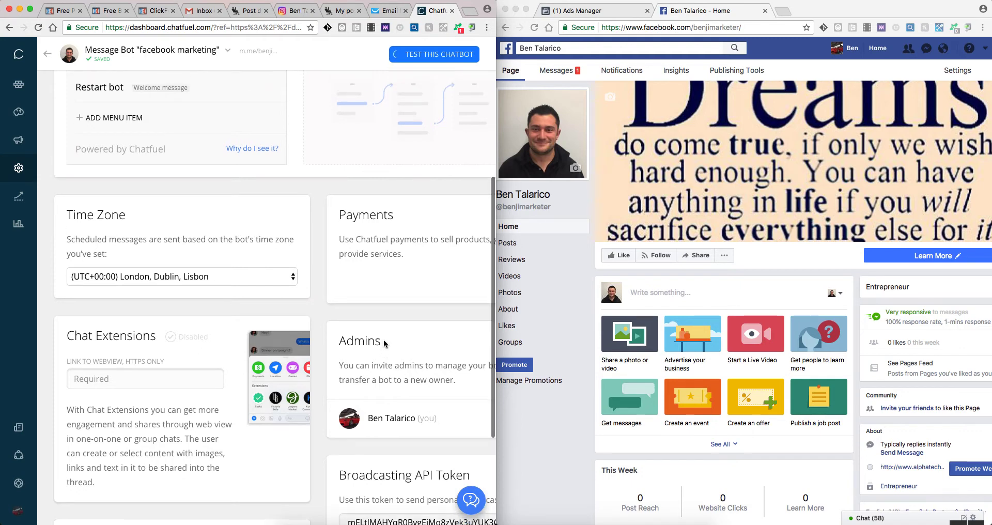
{"action": "scroll", "coordinate": [373, 297], "scroll_direction": "right", "scroll_amount": 4}
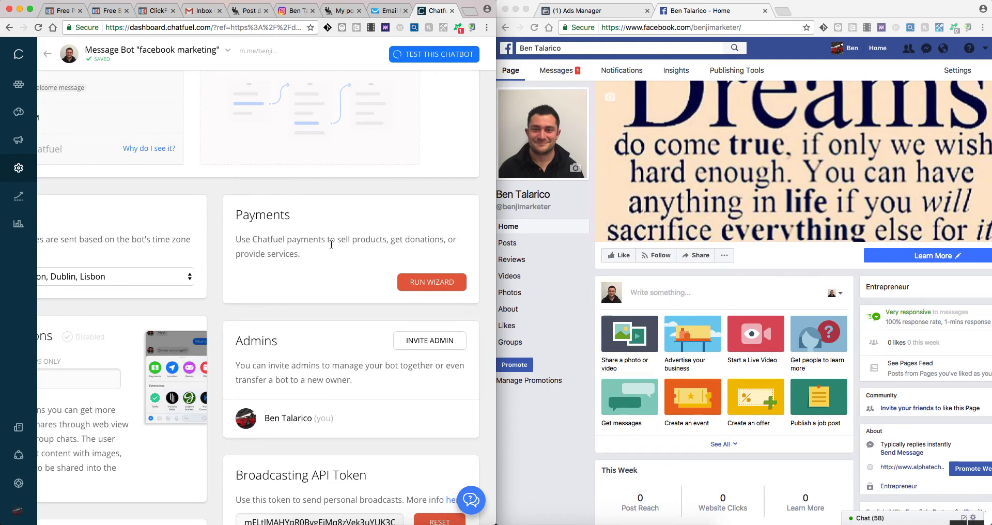
{"action": "scroll", "coordinate": [331, 245], "scroll_direction": "up", "scroll_amount": 2}
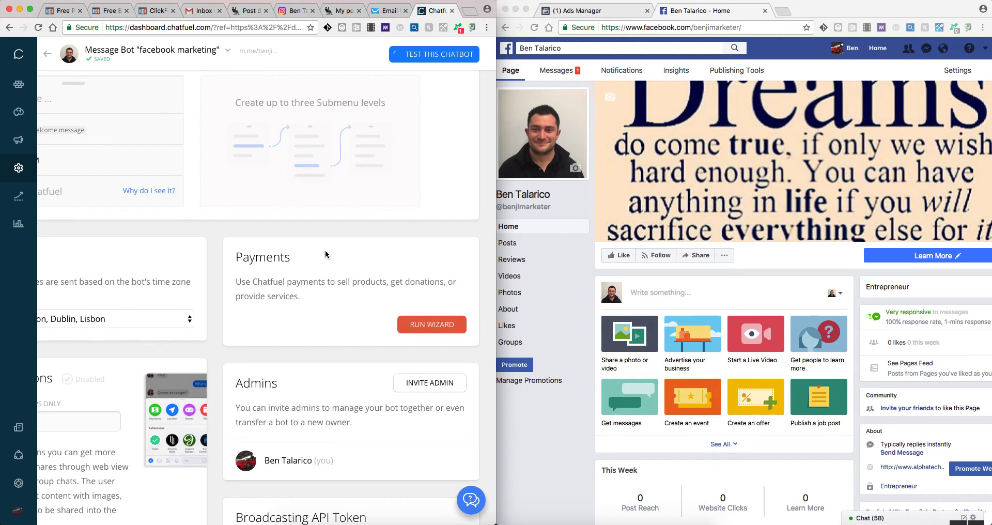
{"action": "scroll", "coordinate": [325, 254], "scroll_direction": "left", "scroll_amount": 4}
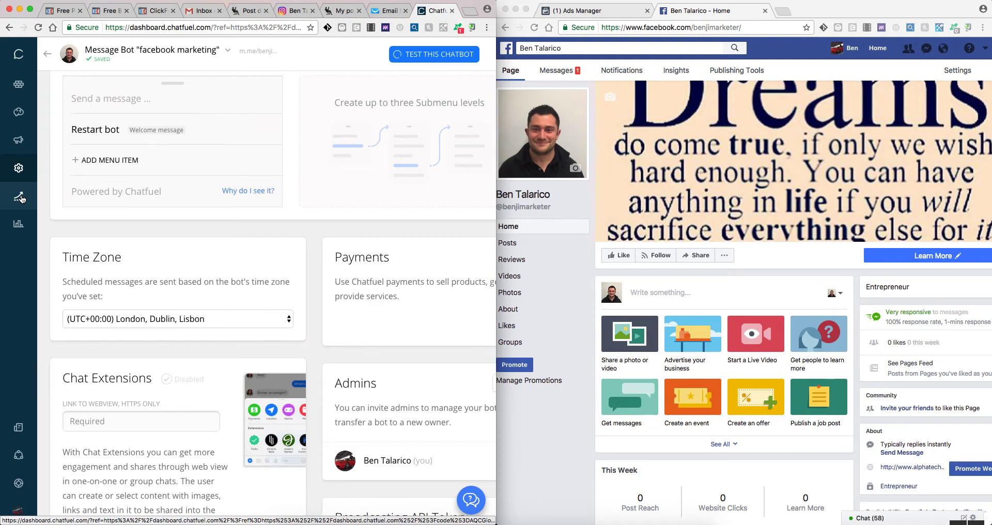
{"action": "scroll", "coordinate": [416, 301], "scroll_direction": "right", "scroll_amount": 2}
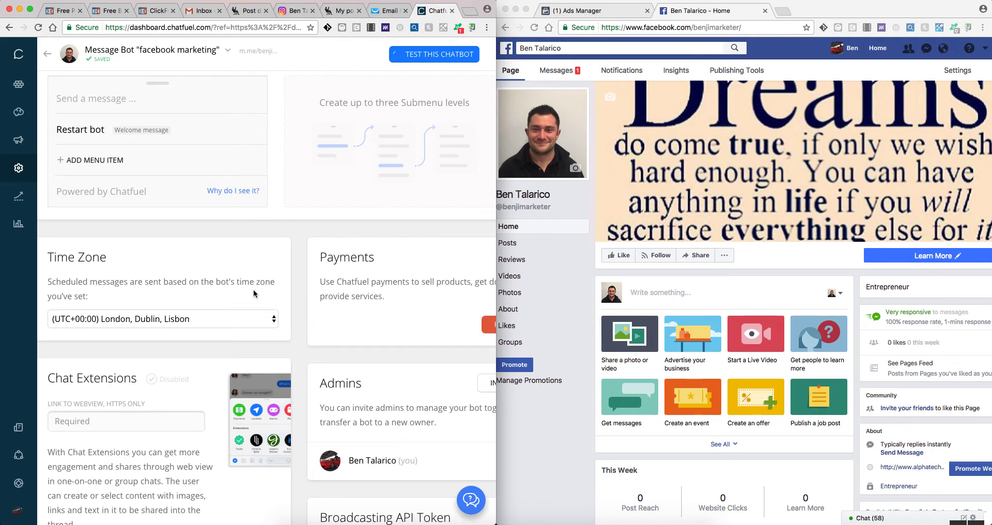
- Examine the bot's growth tools, including acquiring users from comments, and the guides on growth, Newsfeed Ads and Messenger Codes
{"action": "left_click", "coordinate": [18, 196]}
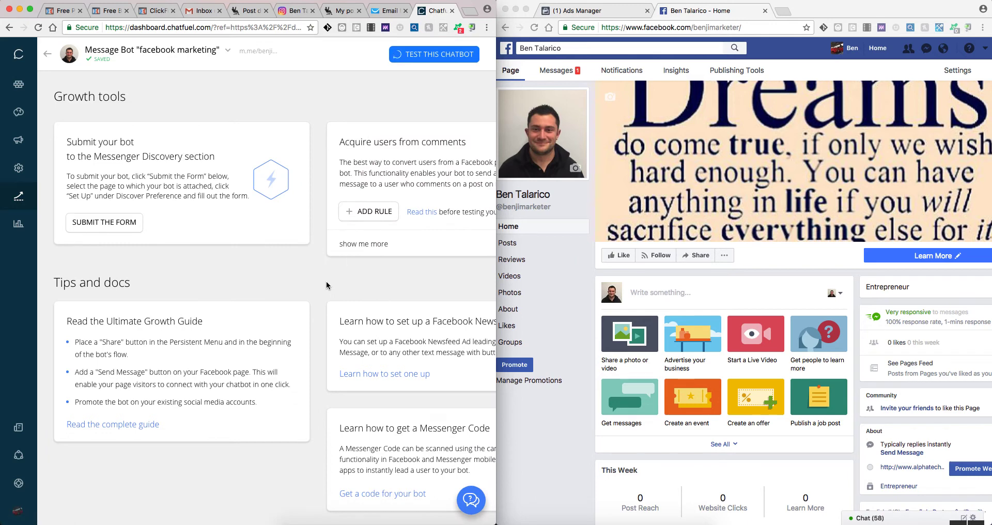
{"action": "scroll", "coordinate": [322, 286], "scroll_direction": "down", "scroll_amount": 1}
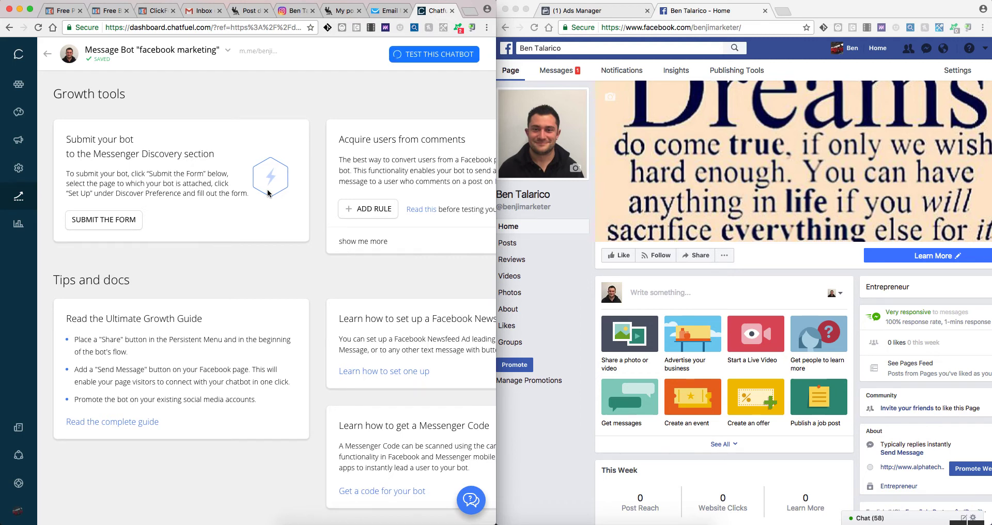
{"action": "scroll", "coordinate": [268, 193], "scroll_direction": "right", "scroll_amount": 3}
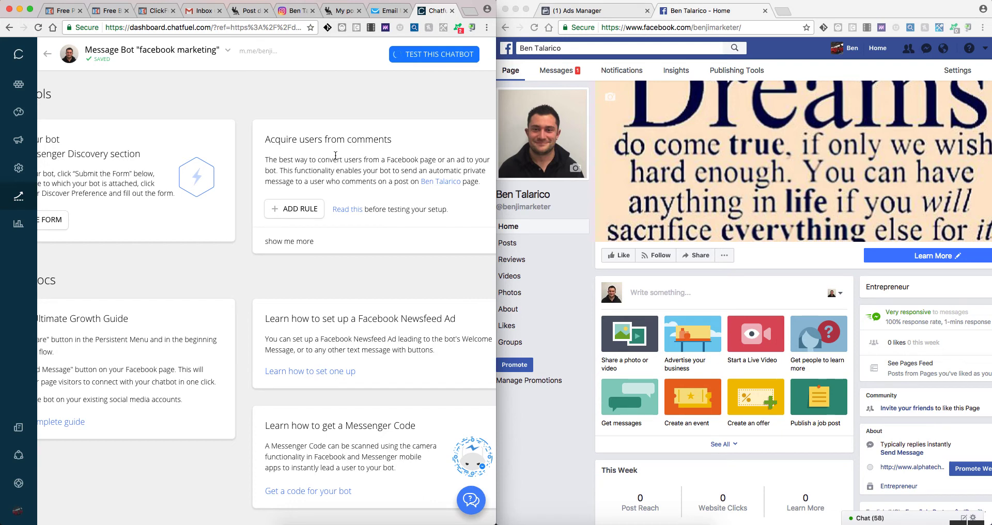
{"action": "scroll", "coordinate": [323, 151], "scroll_direction": "right", "scroll_amount": 2}
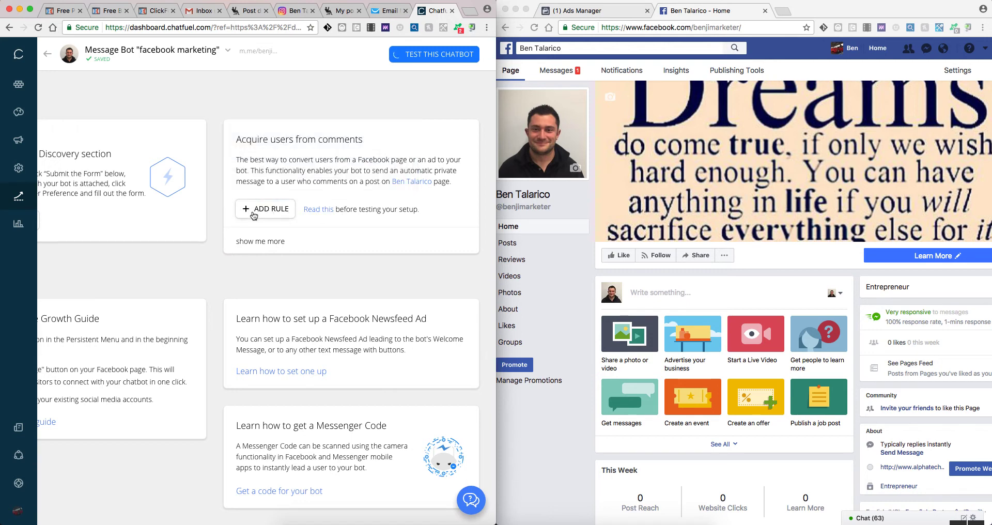
{"action": "mouse_move", "coordinate": [311, 214]}
{"action": "scroll", "coordinate": [331, 268], "scroll_direction": "left", "scroll_amount": 2}
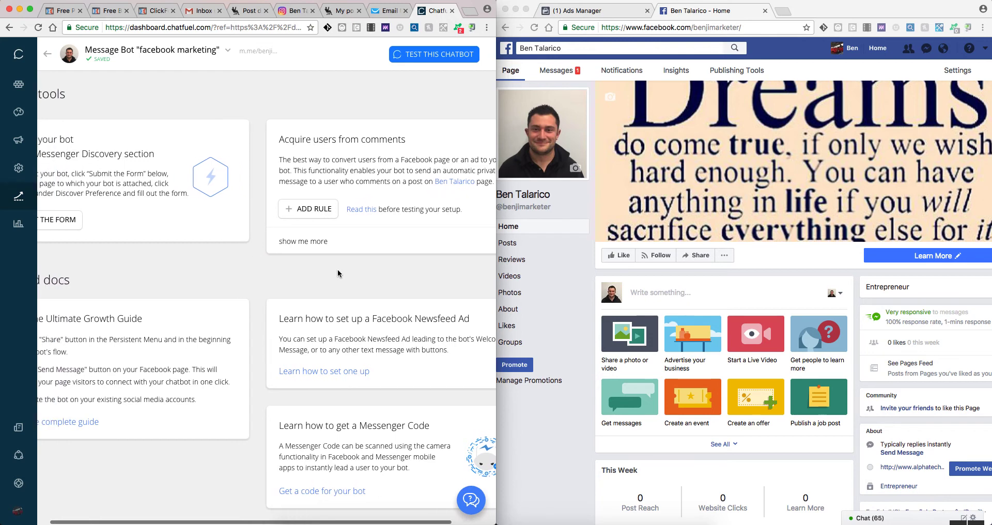
{"action": "scroll", "coordinate": [338, 273], "scroll_direction": "left", "scroll_amount": 1}
{"action": "scroll", "coordinate": [320, 290], "scroll_direction": "right", "scroll_amount": 3}
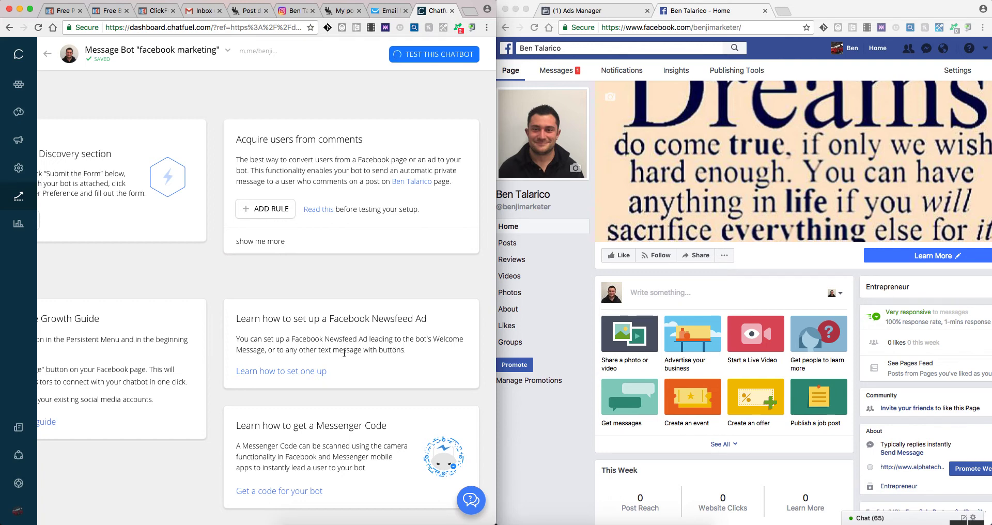
{"action": "scroll", "coordinate": [361, 361], "scroll_direction": "left", "scroll_amount": 3}
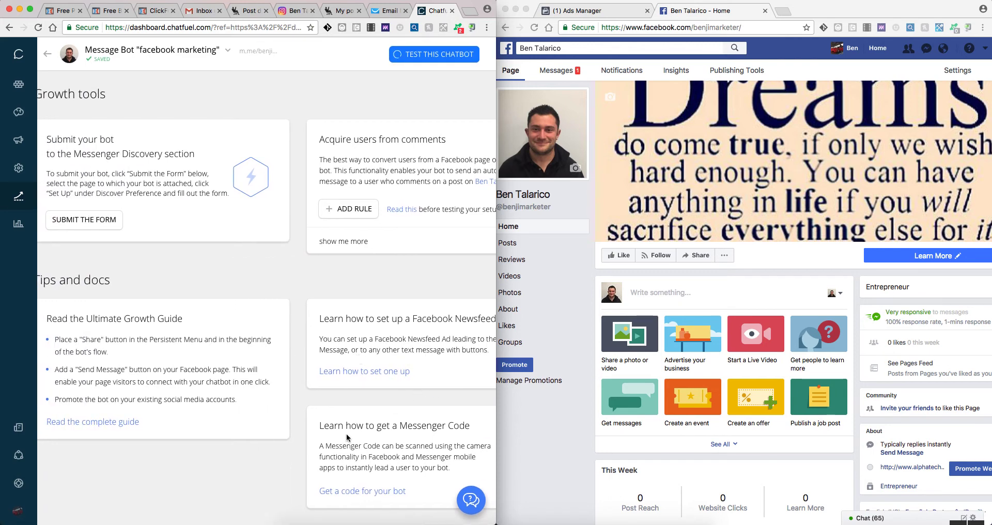
{"action": "scroll", "coordinate": [412, 439], "scroll_direction": "right", "scroll_amount": 3}
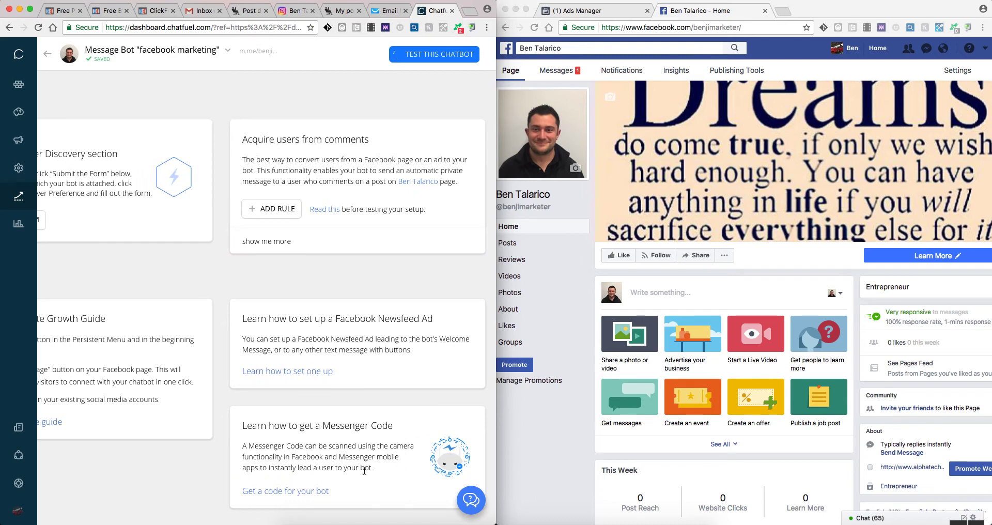
{"action": "scroll", "coordinate": [271, 432], "scroll_direction": "left", "scroll_amount": 4}
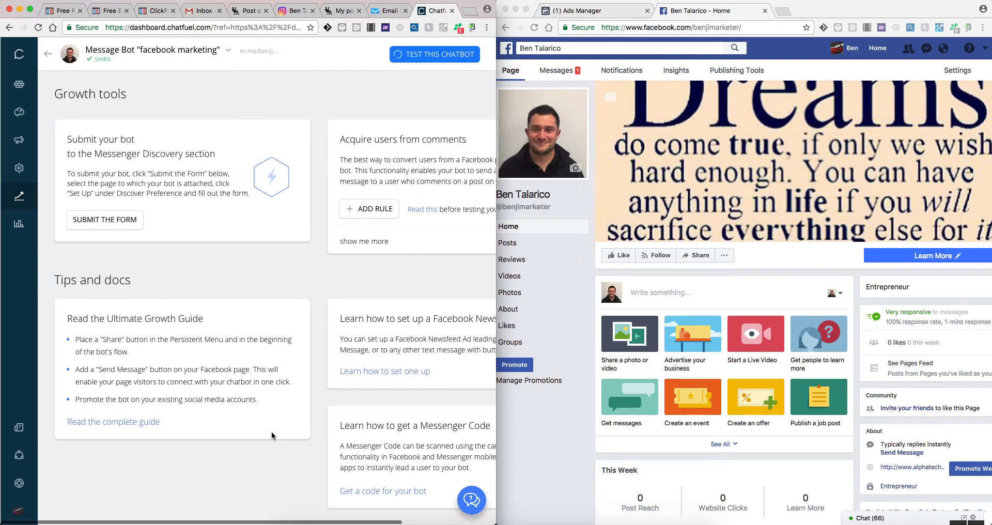
{"action": "scroll", "coordinate": [271, 432], "scroll_direction": "right", "scroll_amount": 2}
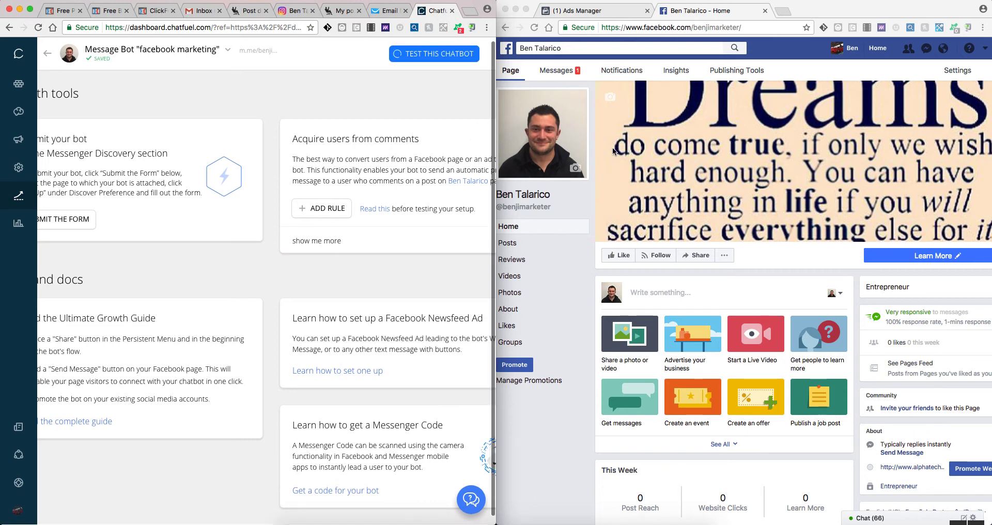
{"action": "scroll", "coordinate": [635, 268], "scroll_direction": "down", "scroll_amount": 2}
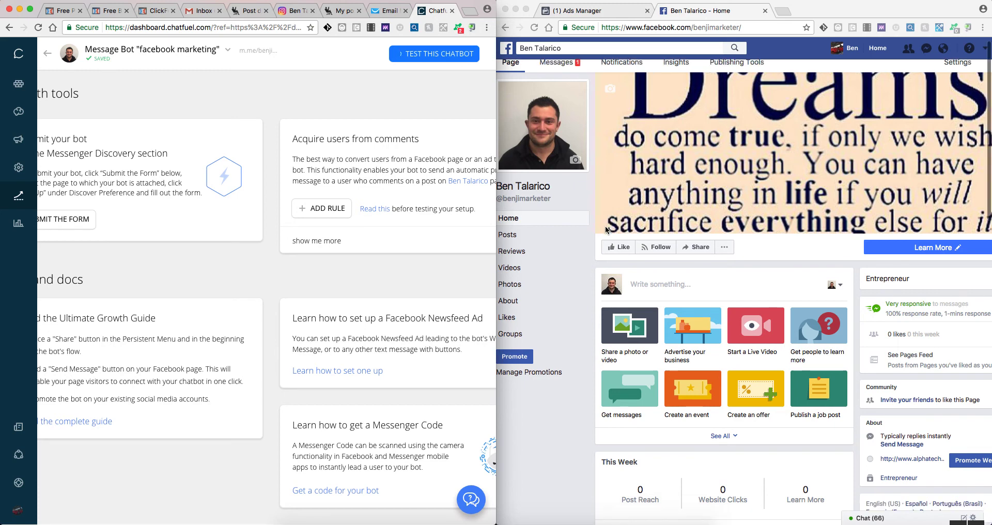
{"action": "scroll", "coordinate": [524, 216], "scroll_direction": "up", "scroll_amount": 1}
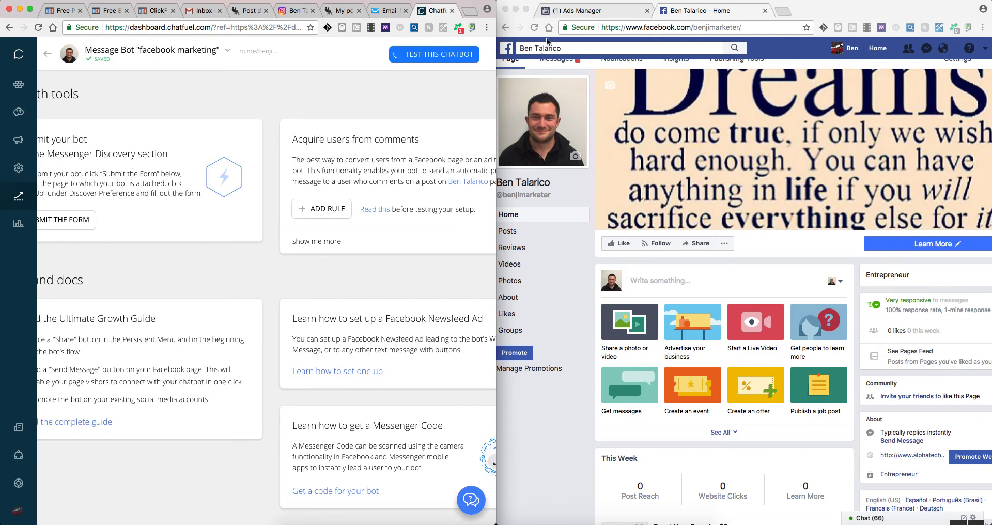
{"action": "scroll", "coordinate": [592, 178], "scroll_direction": "right", "scroll_amount": 1}
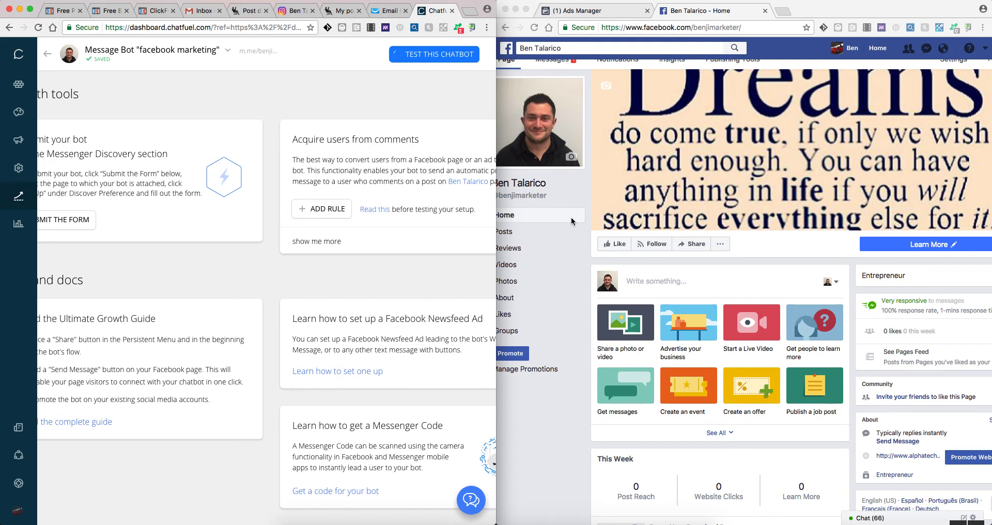
{"action": "scroll", "coordinate": [429, 395], "scroll_direction": "right", "scroll_amount": 3}
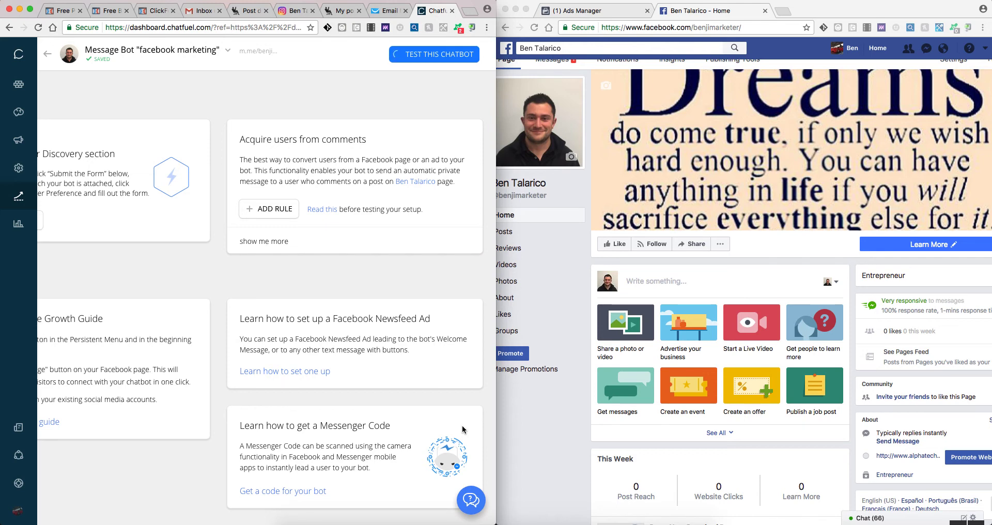
{"action": "scroll", "coordinate": [168, 391], "scroll_direction": "left", "scroll_amount": 4}
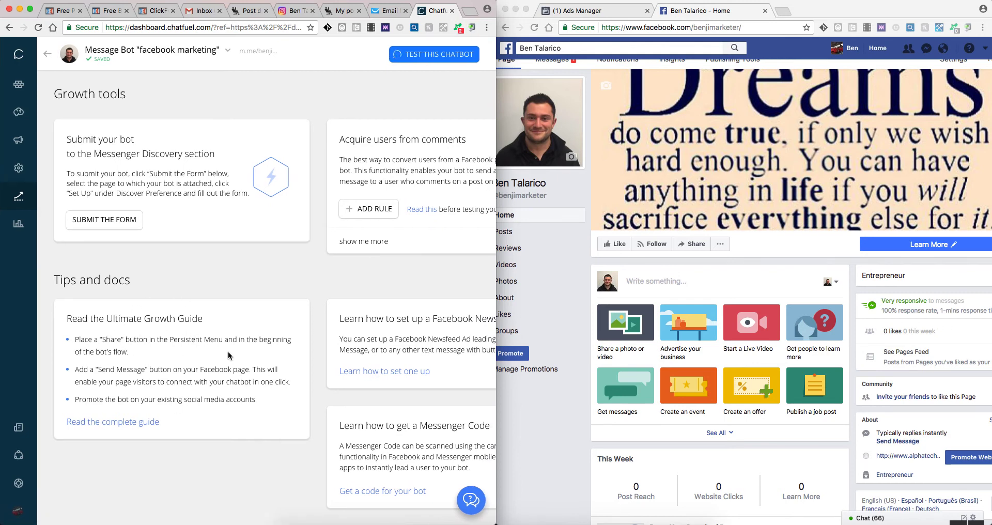
{"action": "scroll", "coordinate": [155, 354], "scroll_direction": "up", "scroll_amount": 1}
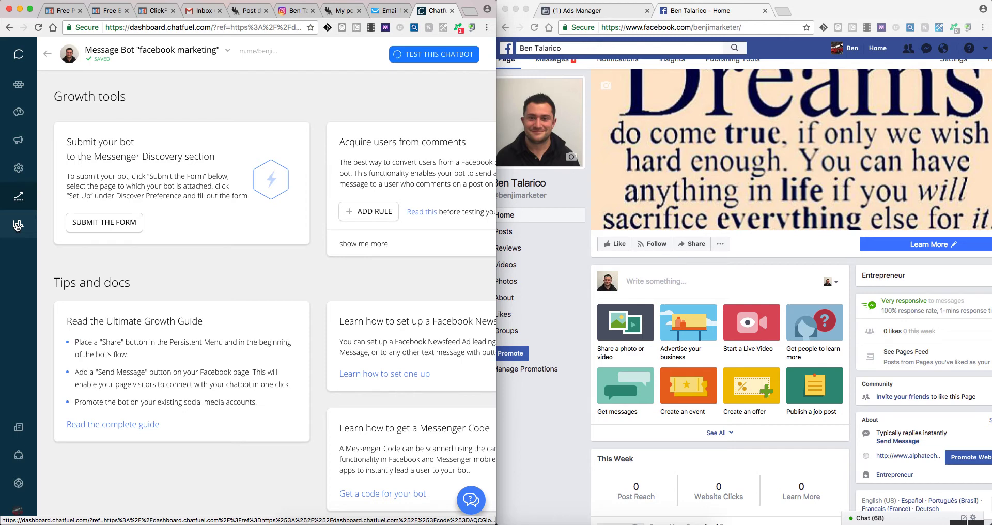
- Look through the bot's analytics page down to the popular blocks section, and return to the previously loaded page
{"action": "left_click", "coordinate": [17, 226]}
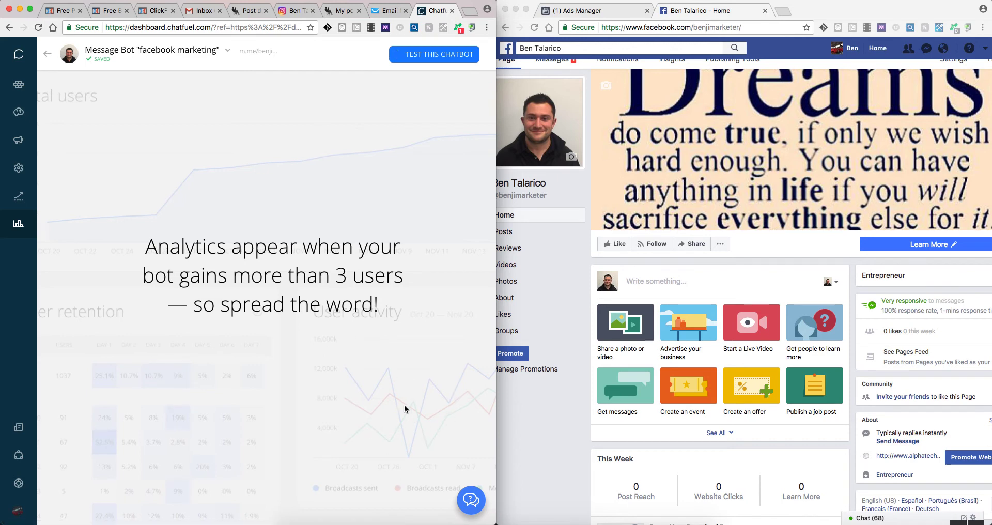
{"action": "scroll", "coordinate": [317, 383], "scroll_direction": "down", "scroll_amount": 2}
{"action": "scroll", "coordinate": [319, 394], "scroll_direction": "down", "scroll_amount": 10}
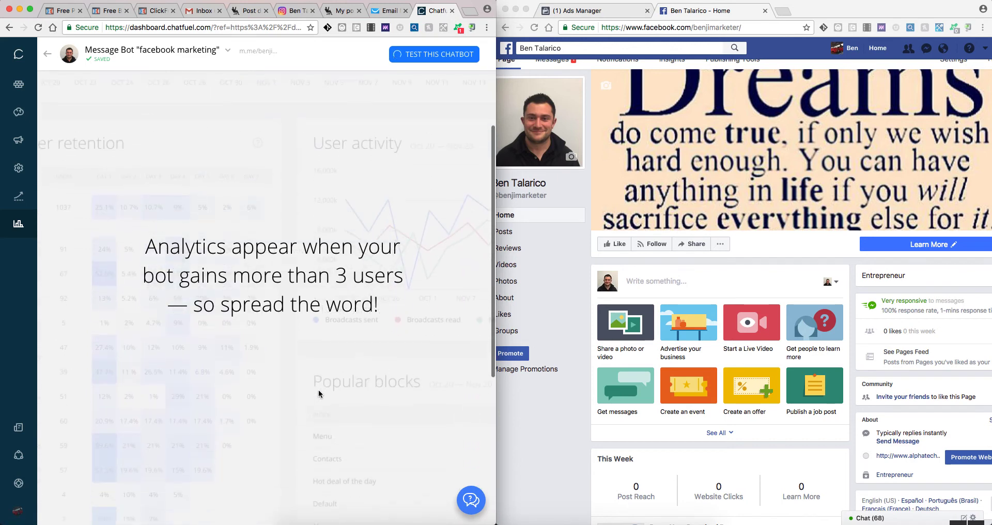
{"action": "scroll", "coordinate": [320, 392], "scroll_direction": "up", "scroll_amount": 10}
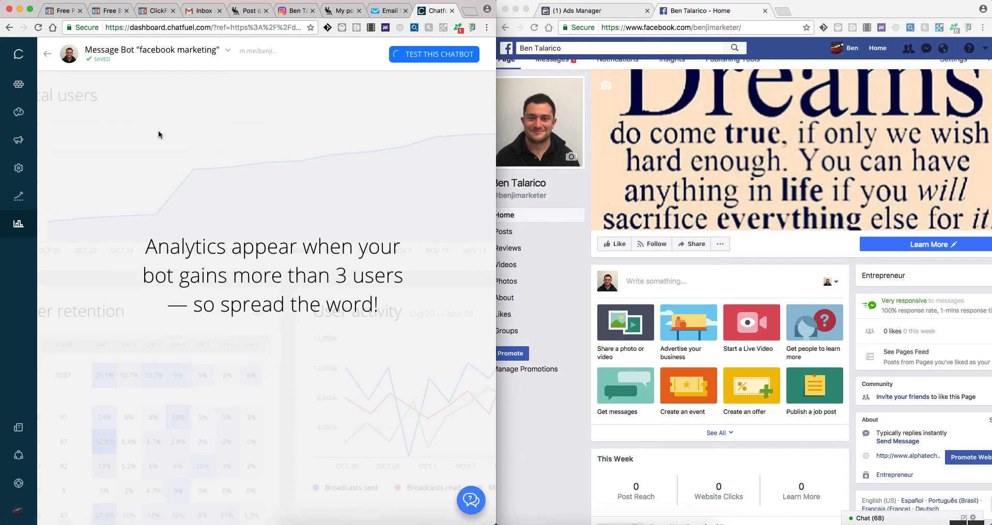
{"action": "left_click", "coordinate": [7, 26]}
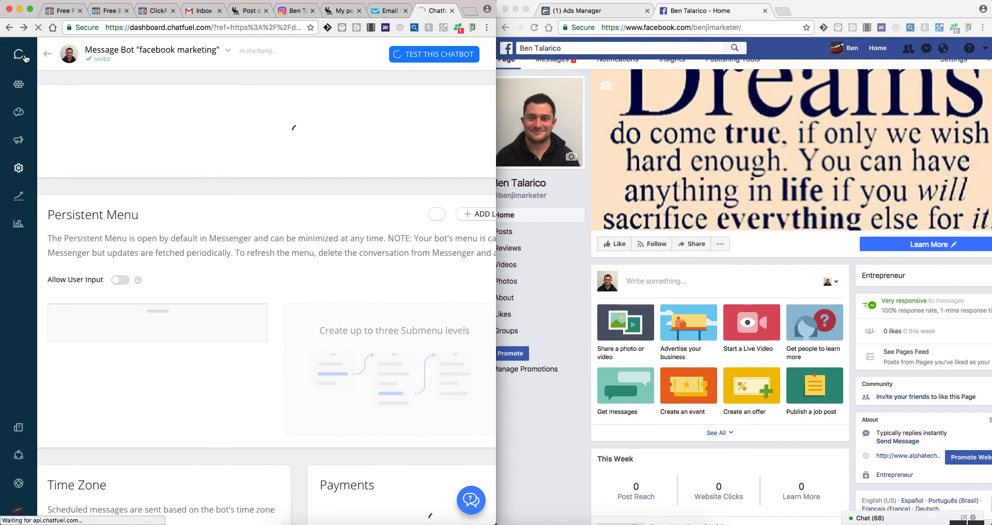
- Return to the bot dashboard, review all the tutorial and full-featured templates, and collapse the template list again
{"action": "left_click", "coordinate": [25, 62]}
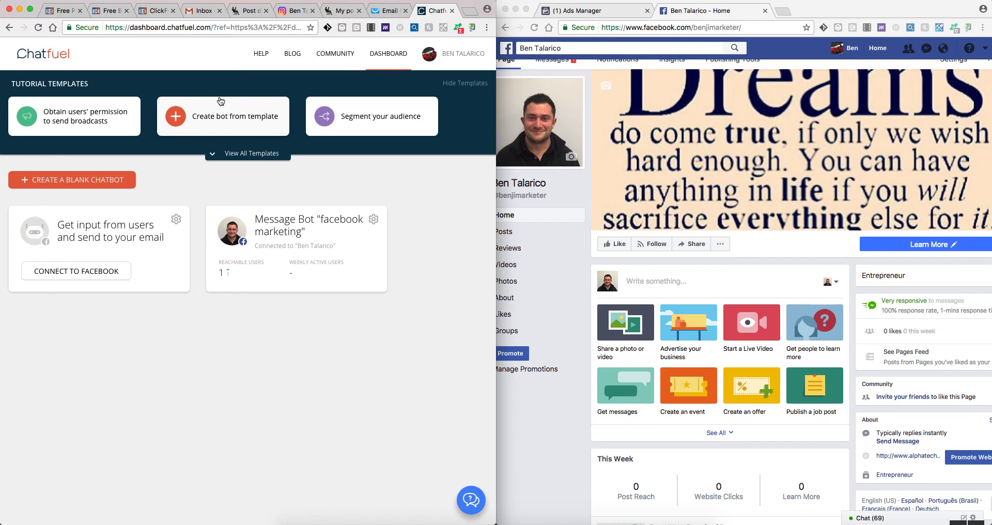
{"action": "left_click", "coordinate": [263, 153]}
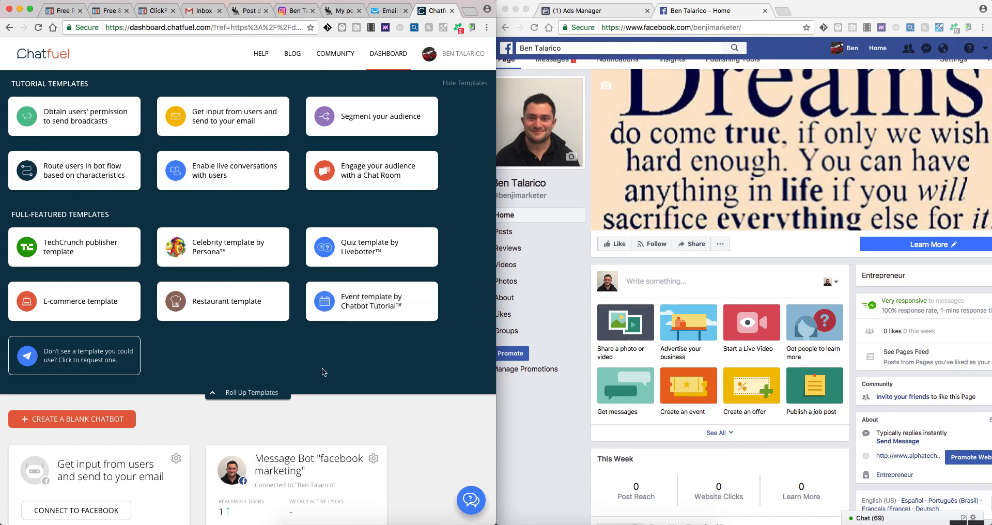
{"action": "mouse_move", "coordinate": [385, 261]}
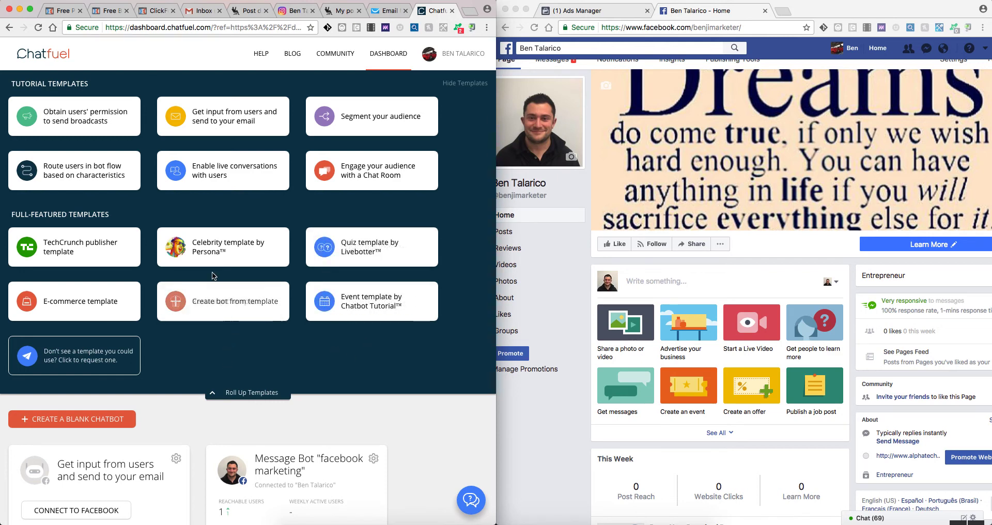
{"action": "mouse_move", "coordinate": [263, 253]}
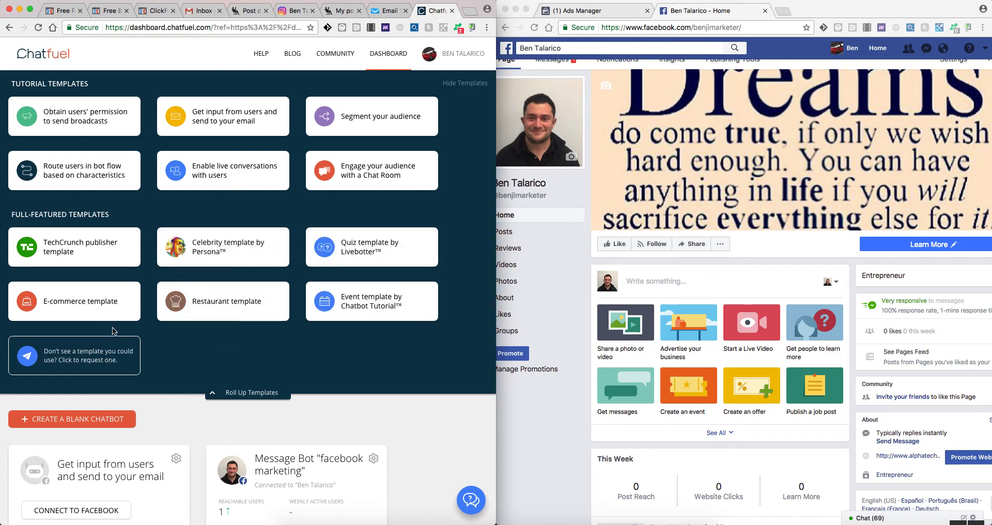
{"action": "mouse_move", "coordinate": [109, 310]}
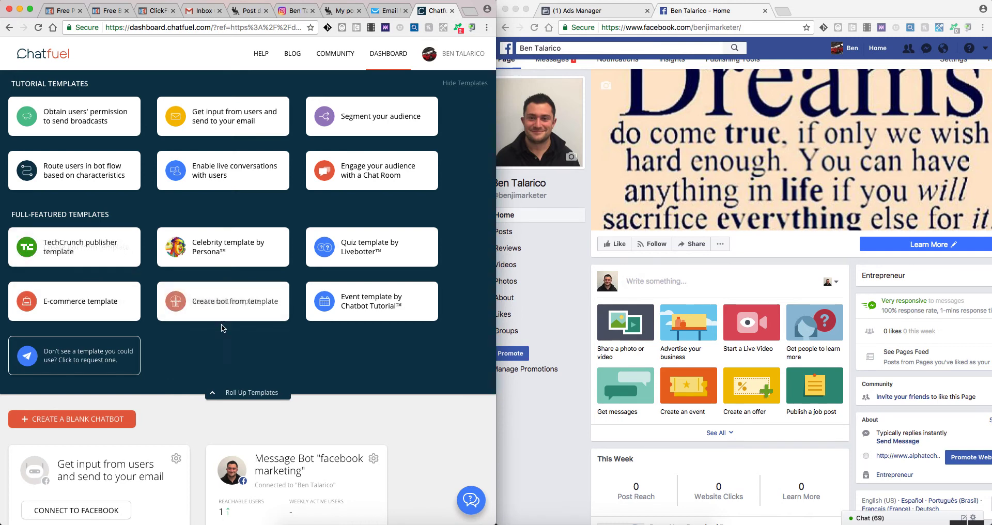
{"action": "mouse_move", "coordinate": [401, 183]}
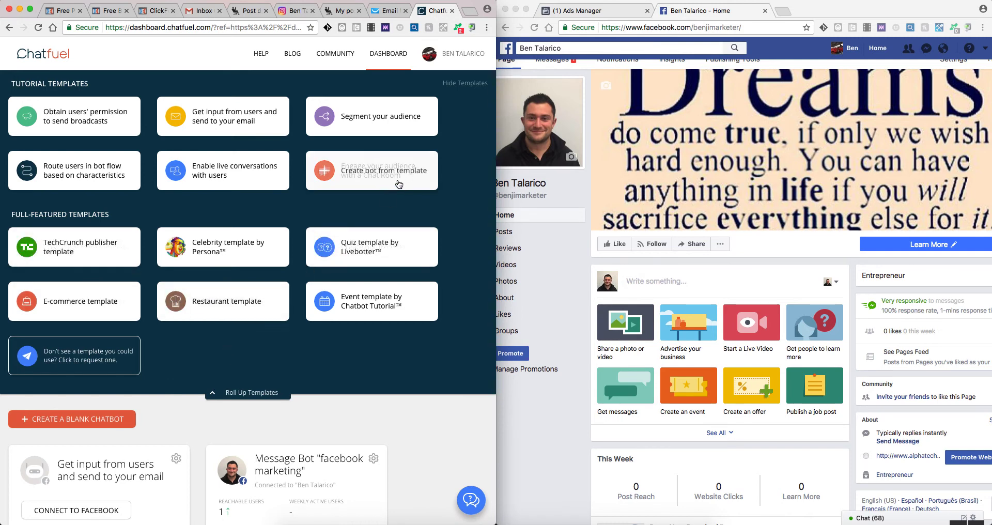
{"action": "mouse_move", "coordinate": [221, 181]}
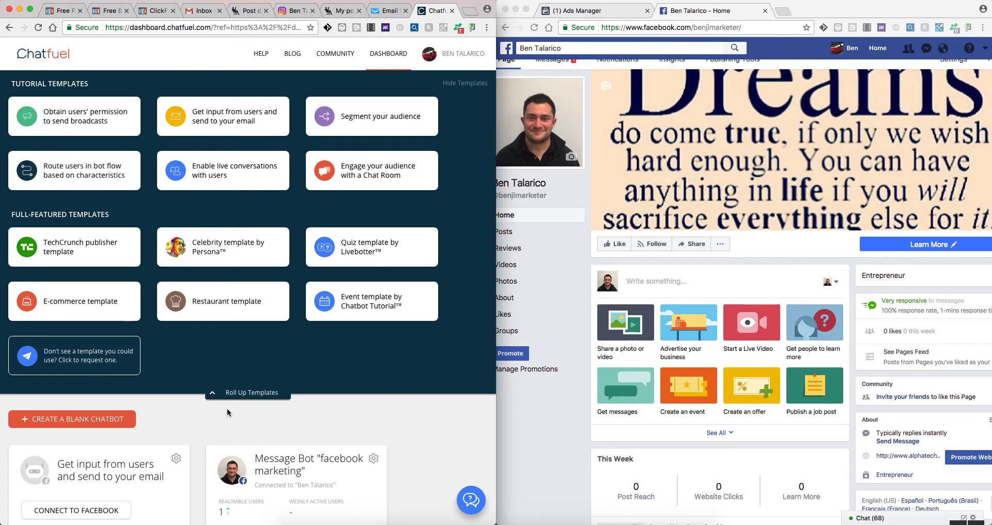
{"action": "left_click", "coordinate": [240, 393]}
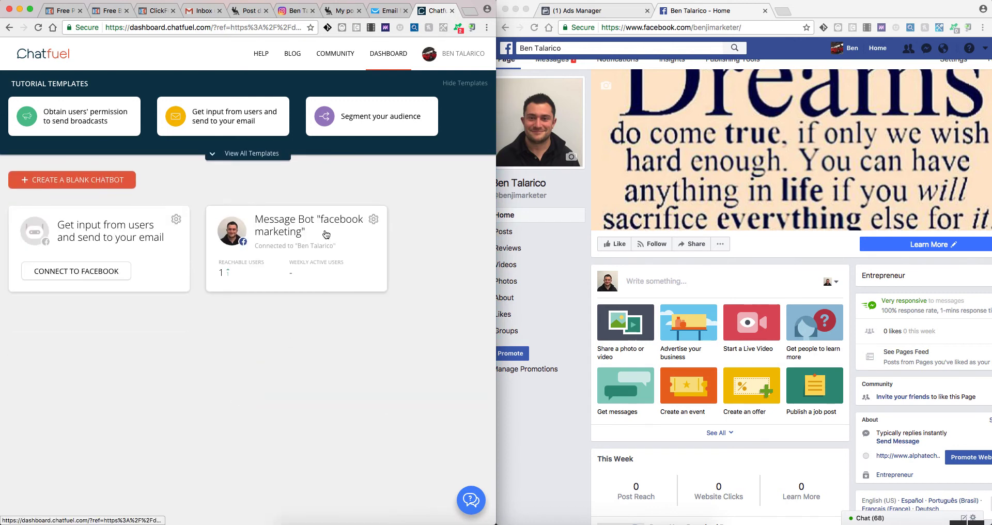
- Open the Message Bot 'facebook marketing' and review its Welcome Message and Default Answer blocks
{"action": "left_click", "coordinate": [355, 218]}
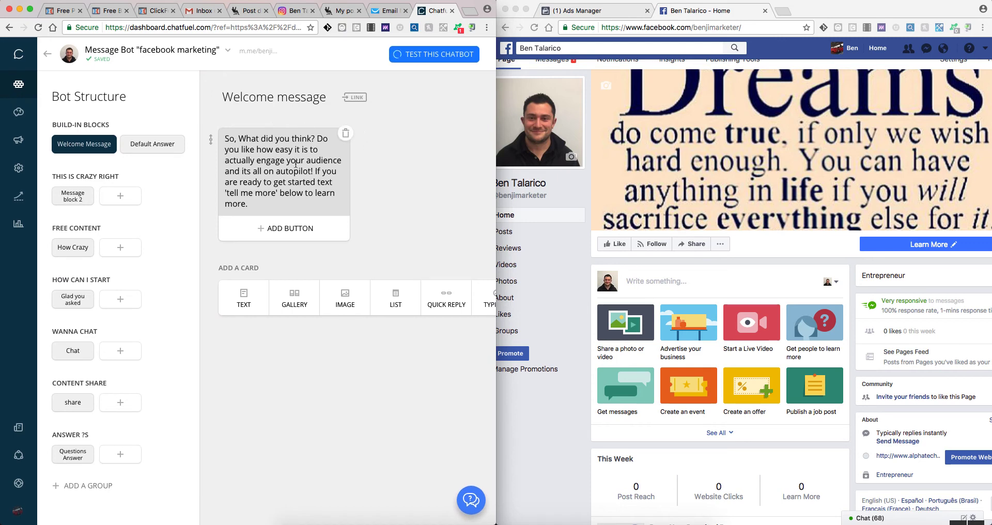
{"action": "scroll", "coordinate": [319, 178], "scroll_direction": "right", "scroll_amount": 1}
{"action": "scroll", "coordinate": [316, 186], "scroll_direction": "right", "scroll_amount": 3}
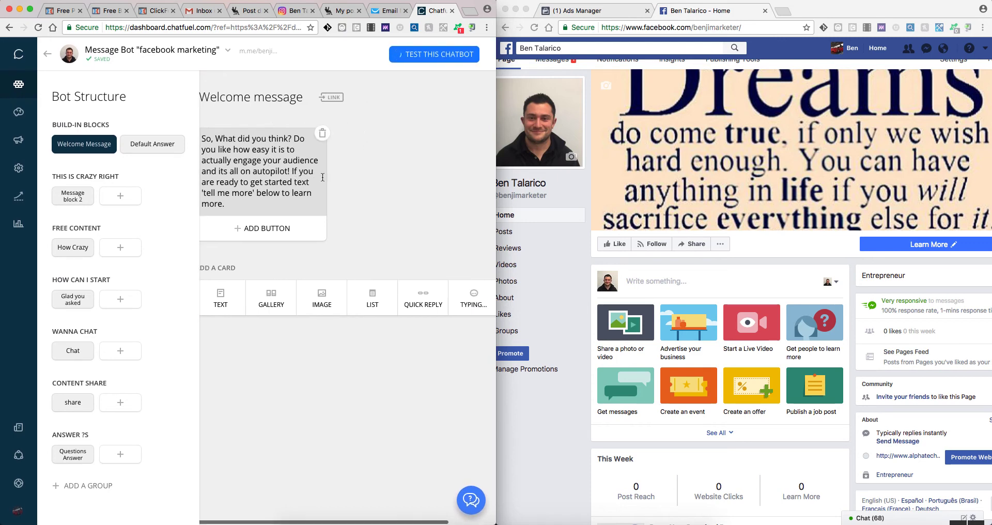
{"action": "left_click", "coordinate": [147, 147]}
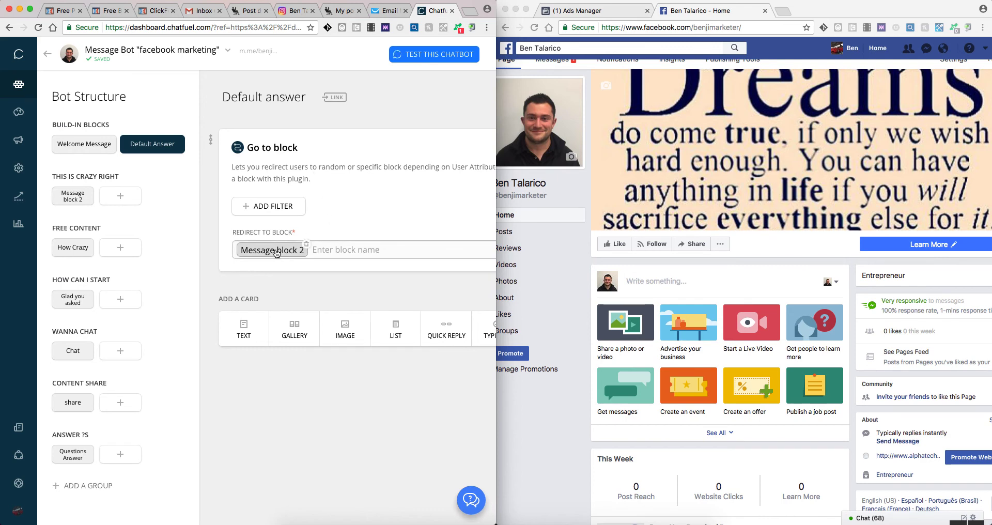
{"action": "scroll", "coordinate": [278, 252], "scroll_direction": "right", "scroll_amount": 3}
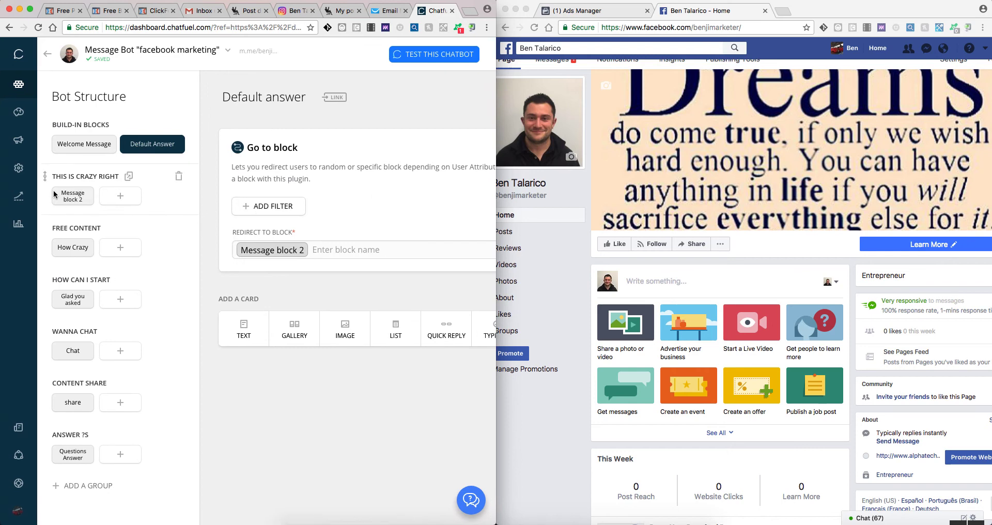
- Review the contents of Message block 2 and the How Crazy block under Free Content
{"action": "left_click", "coordinate": [72, 200]}
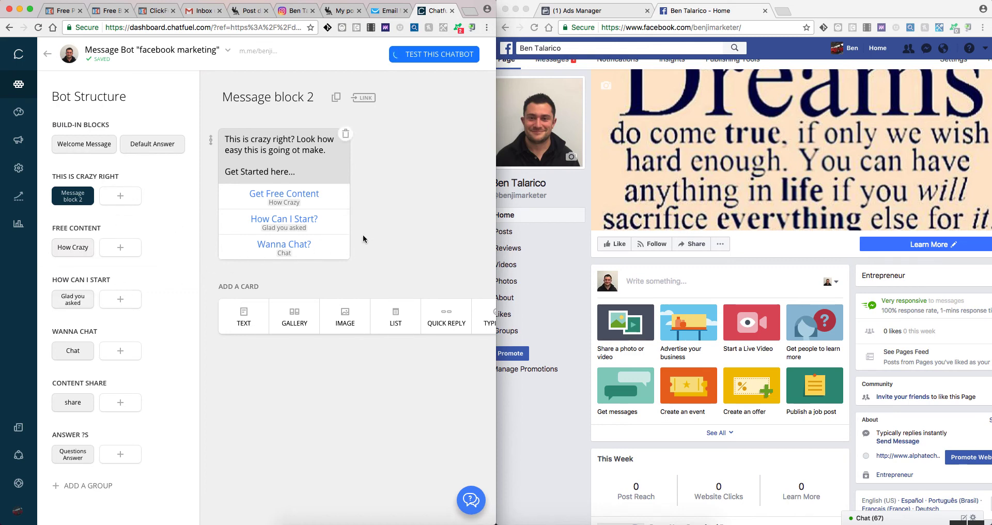
{"action": "scroll", "coordinate": [363, 236], "scroll_direction": "right", "scroll_amount": 1}
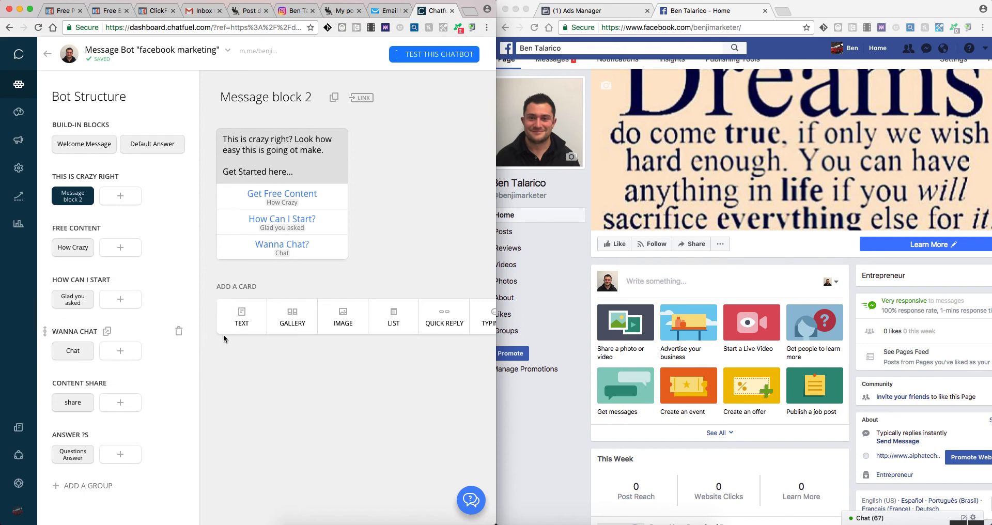
{"action": "left_click", "coordinate": [74, 248]}
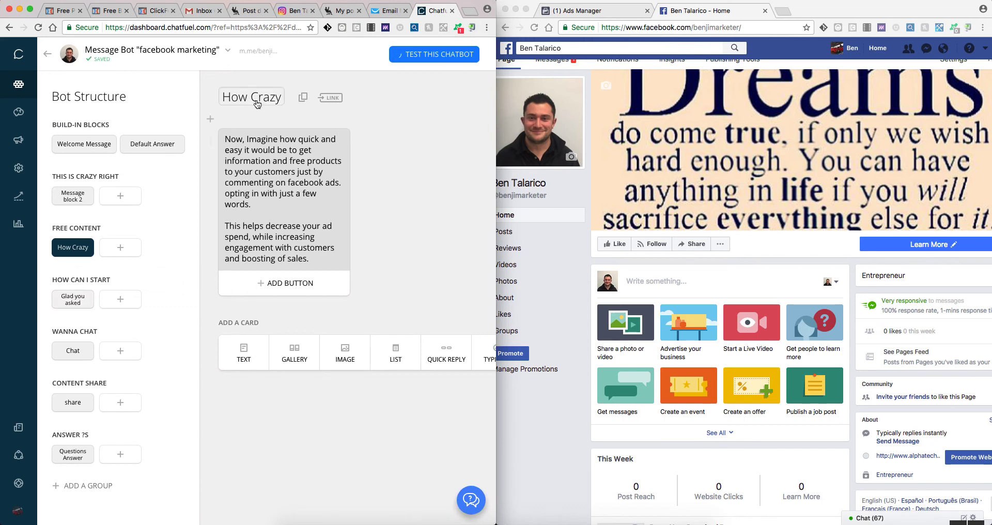
{"action": "mouse_move", "coordinate": [262, 53]}
{"action": "scroll", "coordinate": [424, 201], "scroll_direction": "right", "scroll_amount": 1}
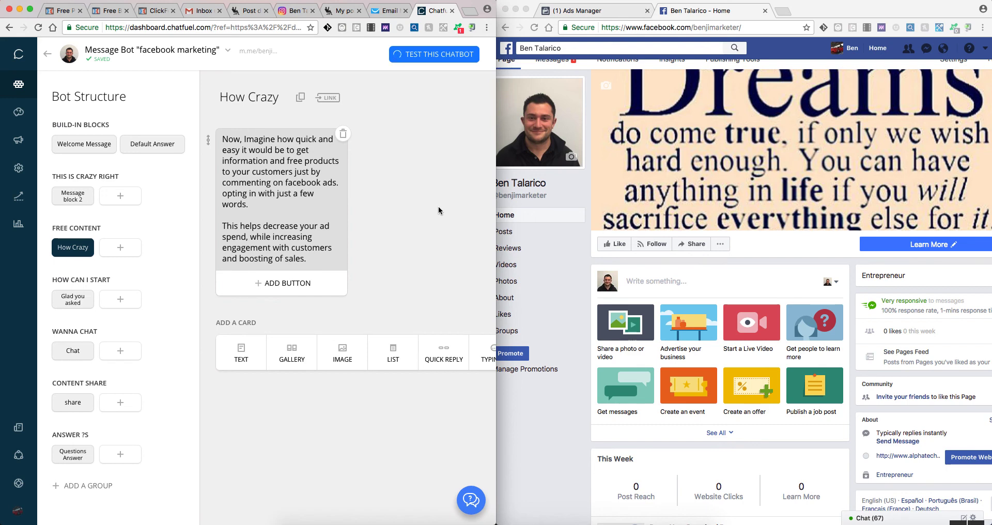
{"action": "scroll", "coordinate": [466, 198], "scroll_direction": "left", "scroll_amount": 1}
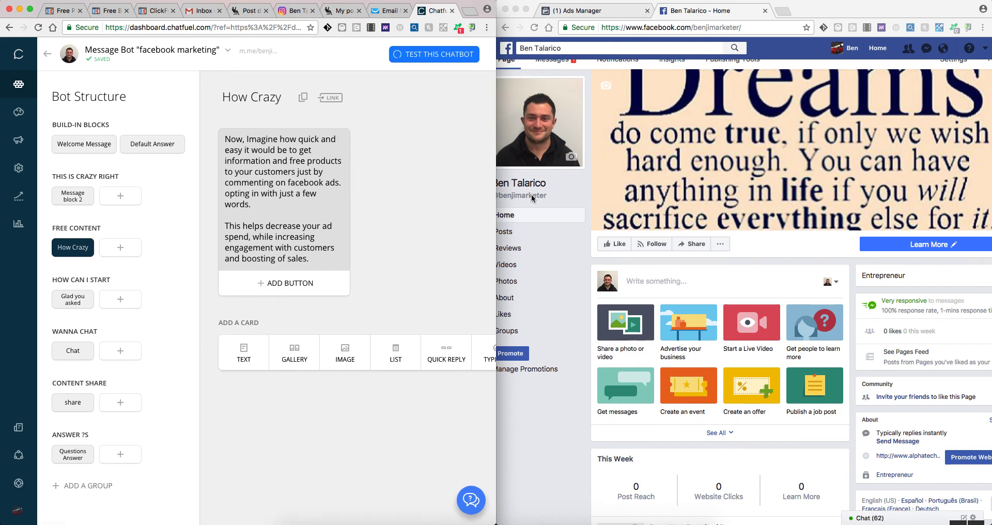
- Switch to the Facebook window, search for 'the shield group' and open The Shield Group from the group results
{"action": "left_click", "coordinate": [577, 193]}
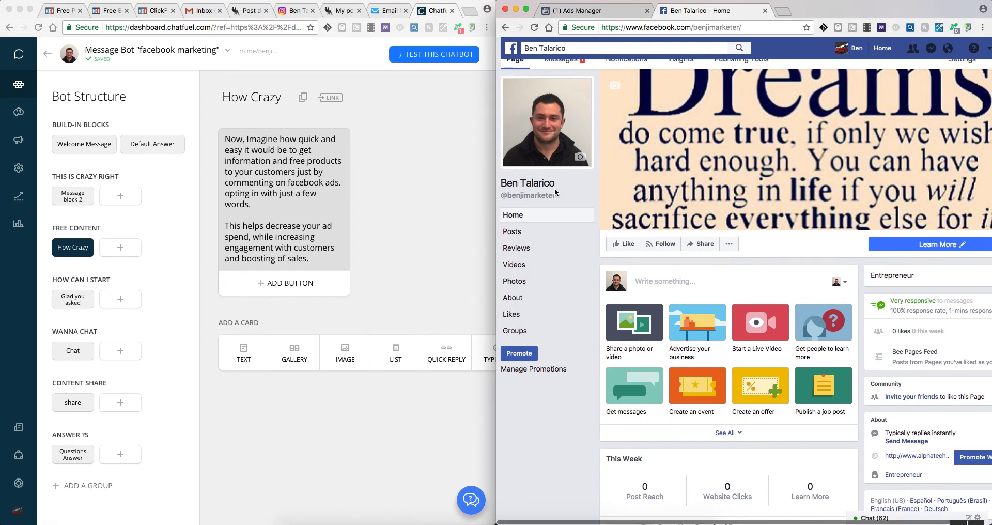
{"action": "scroll", "coordinate": [554, 188], "scroll_direction": "right", "scroll_amount": 1}
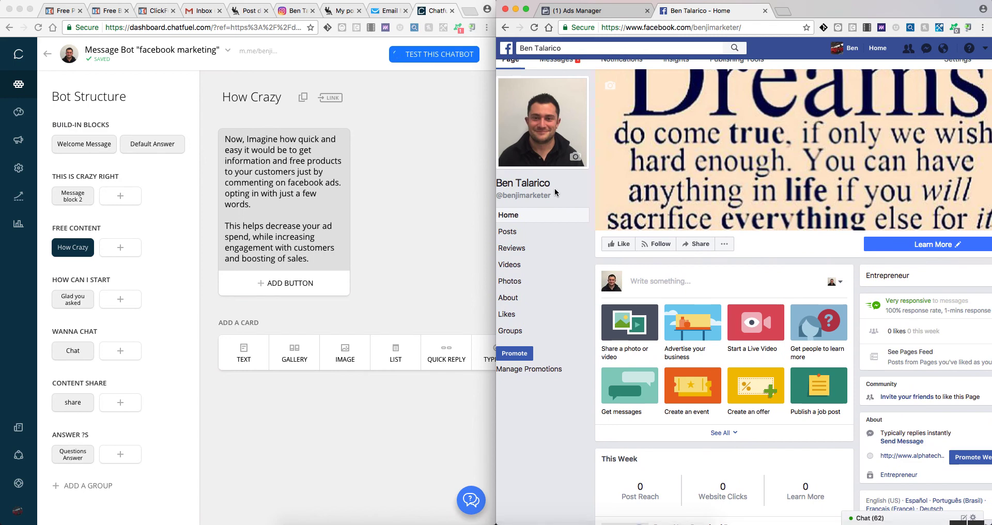
{"action": "scroll", "coordinate": [553, 182], "scroll_direction": "down", "scroll_amount": 1}
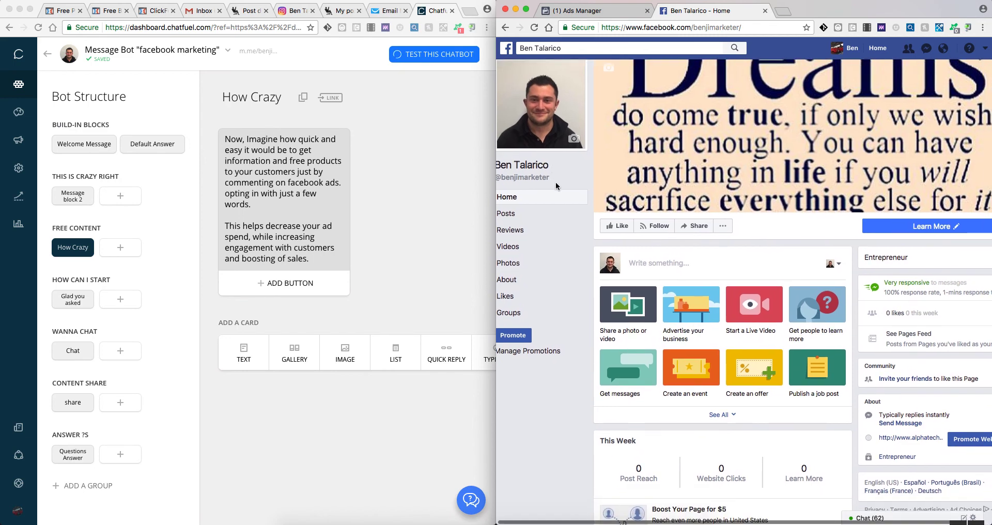
{"action": "scroll", "coordinate": [558, 182], "scroll_direction": "left", "scroll_amount": 1}
{"action": "scroll", "coordinate": [557, 181], "scroll_direction": "right", "scroll_amount": 1}
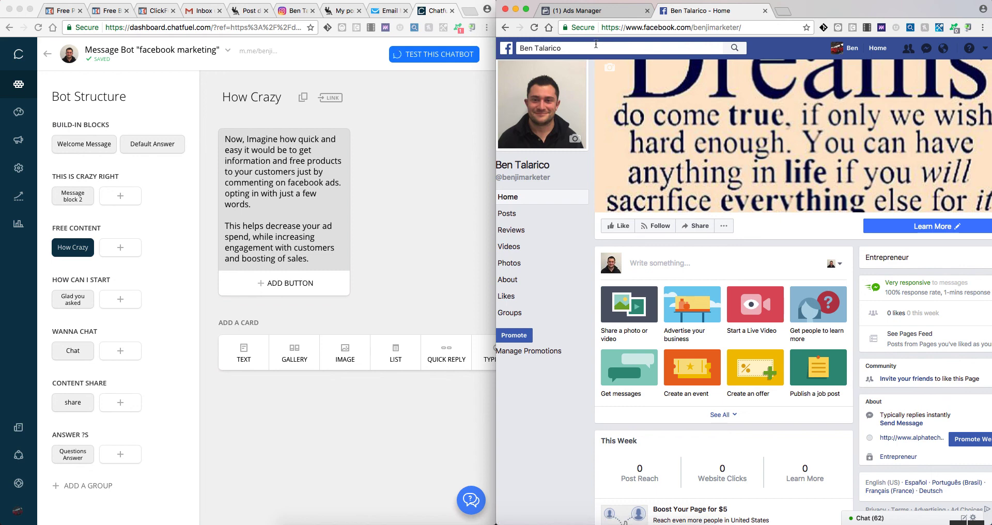
{"action": "left_click", "coordinate": [595, 45]}
{"action": "type", "text": "the"}
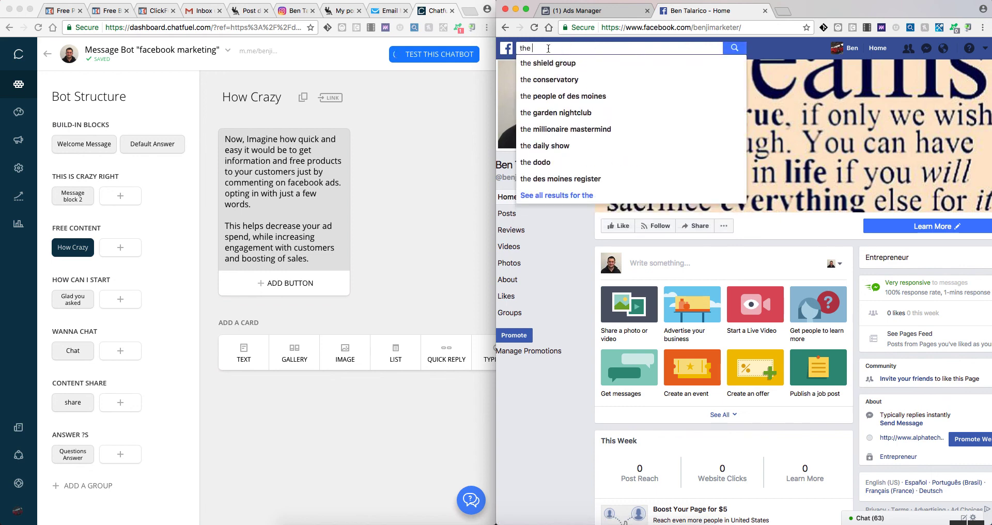
{"action": "left_click", "coordinate": [549, 63]}
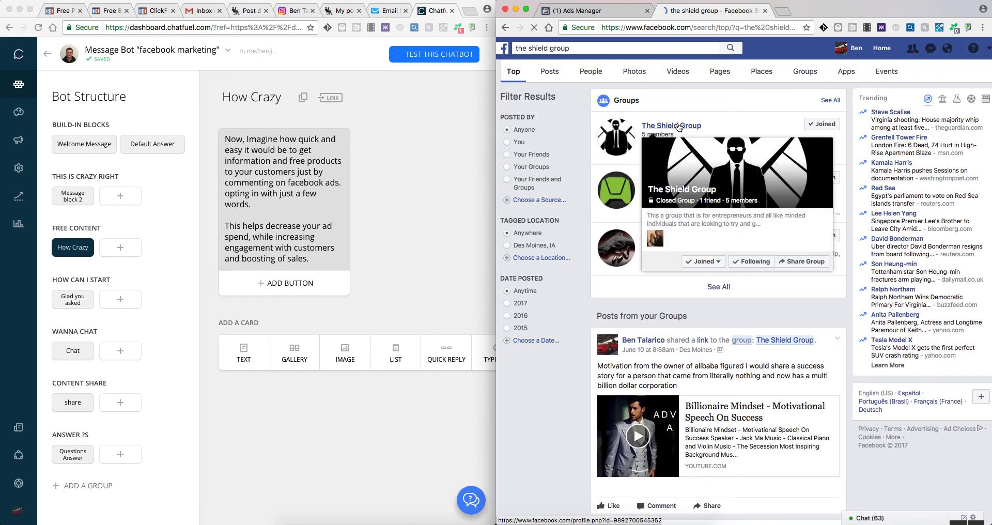
{"action": "left_click", "coordinate": [678, 128]}
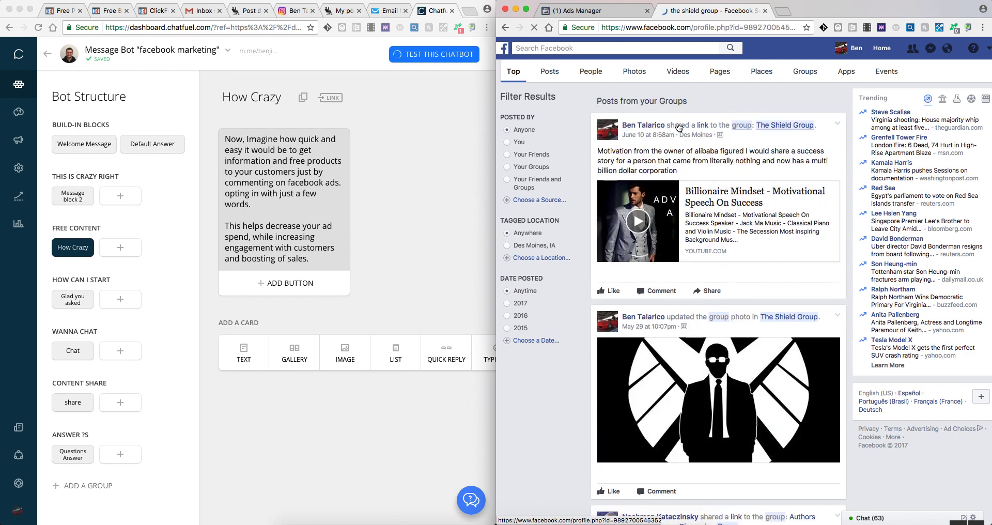